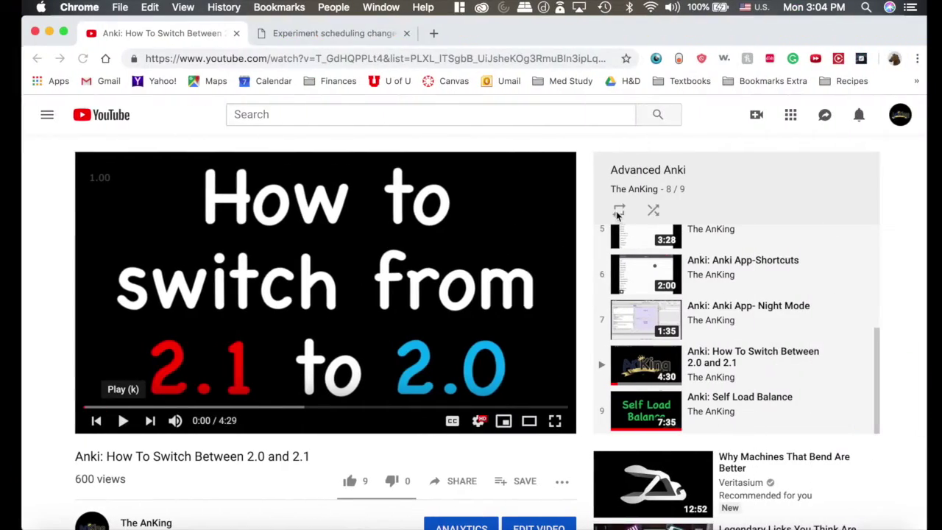
Switch to Anki and check the Experimental V2 scheduler option in the basic preferences, leaving the settings as they are
scroll(152, 331, down, 2)
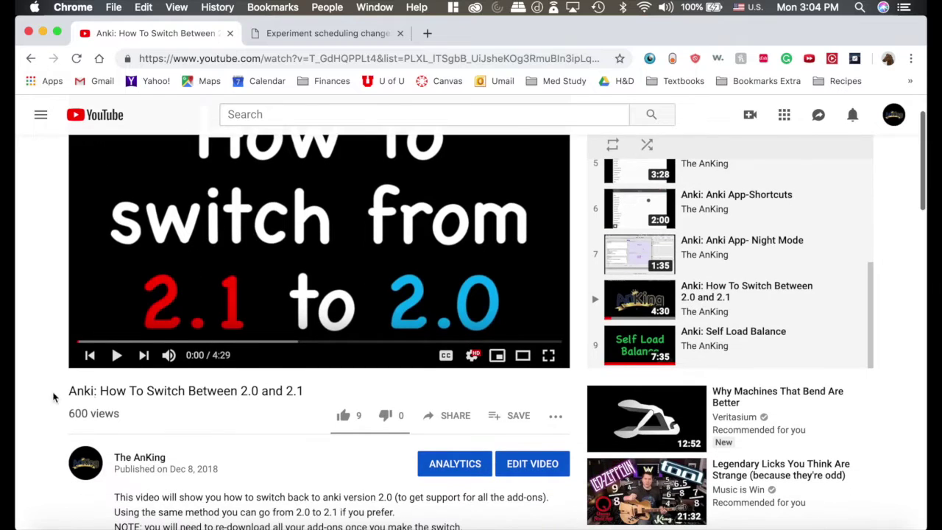
scroll(254, 396, up, 2)
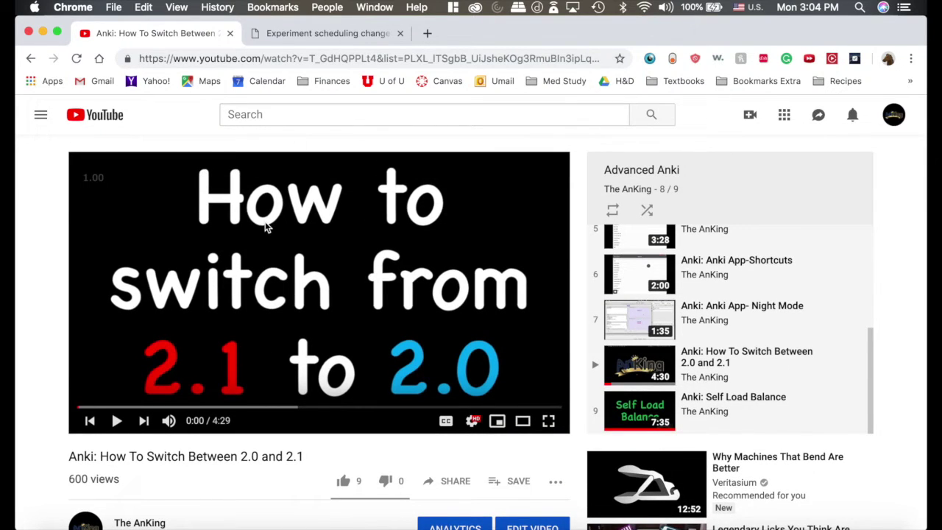
key(super+Tab)
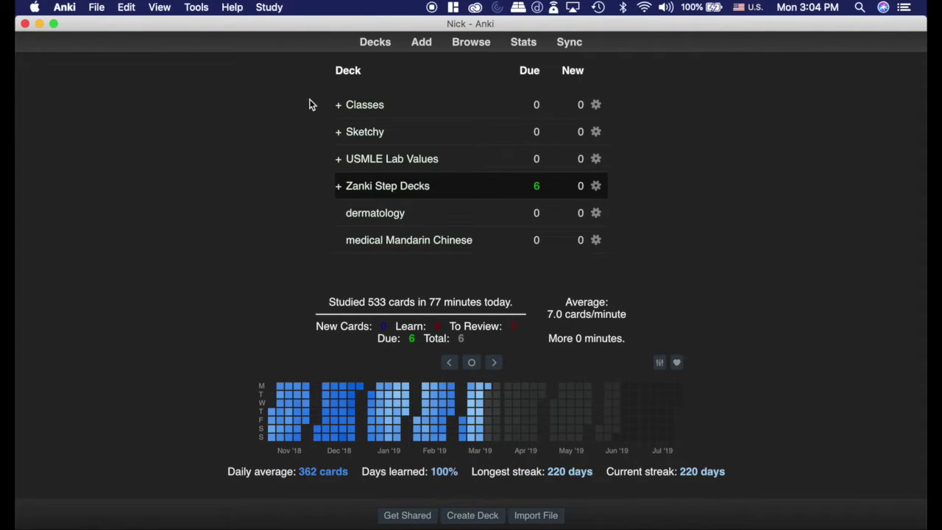
click(64, 8)
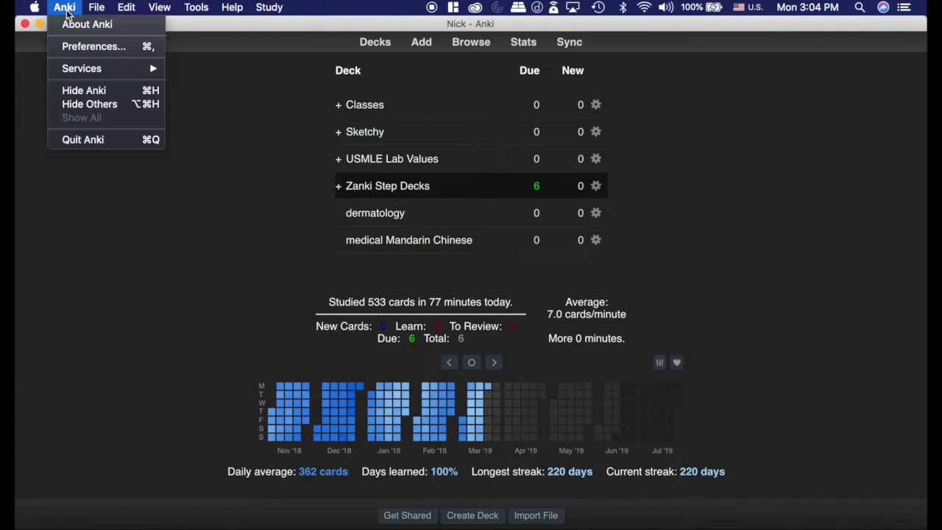
click(83, 47)
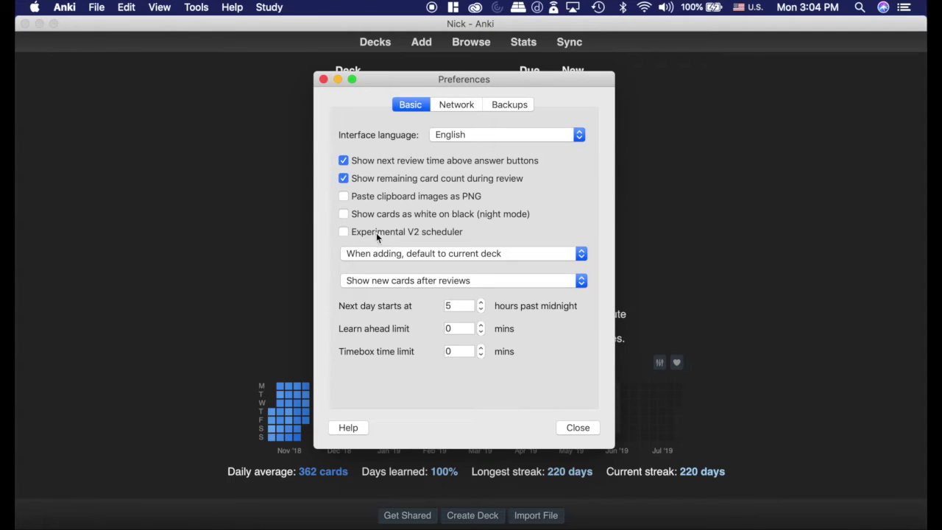
click(324, 80)
Switch to Chrome and read the Changes and Compatibility sections of the Anki Support article on experimental scheduling in Anki 2.1
key(super+Tab)
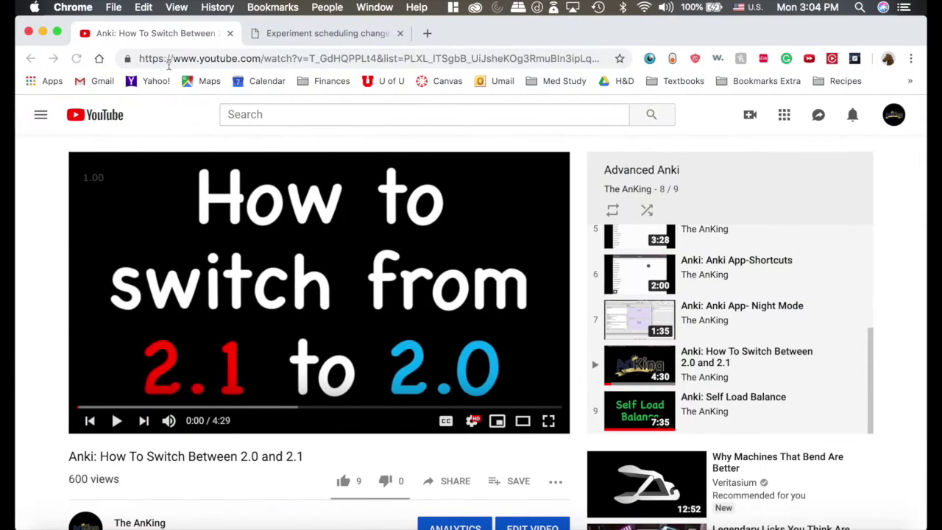
click(305, 35)
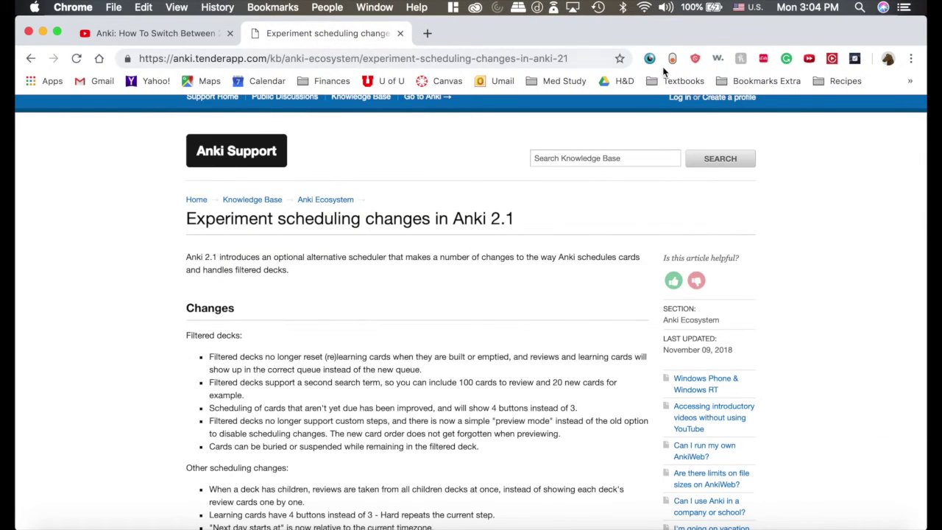
scroll(119, 370, down, 3)
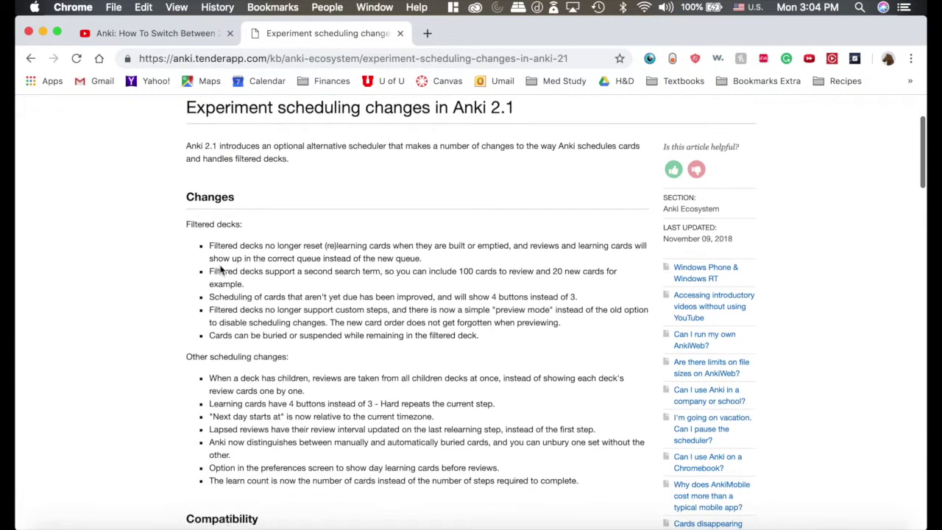
scroll(147, 328, down, 10)
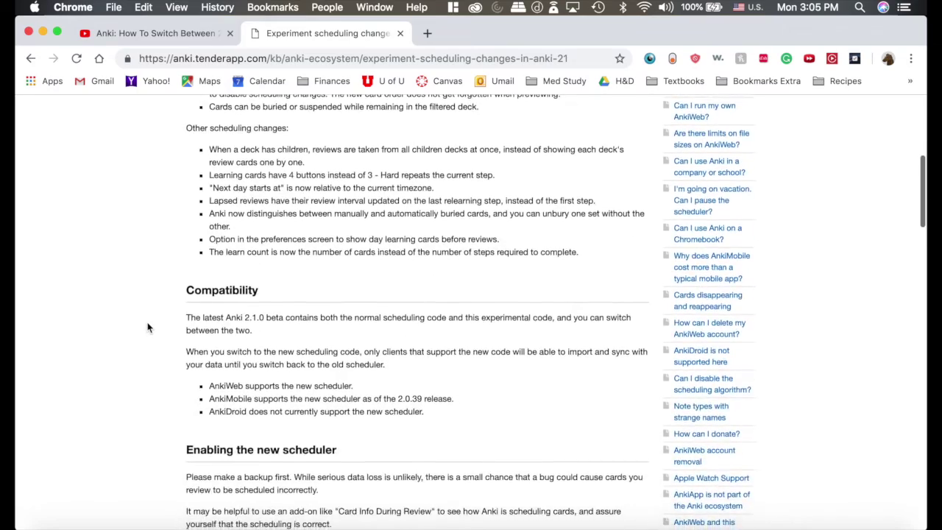
scroll(147, 327, up, 10)
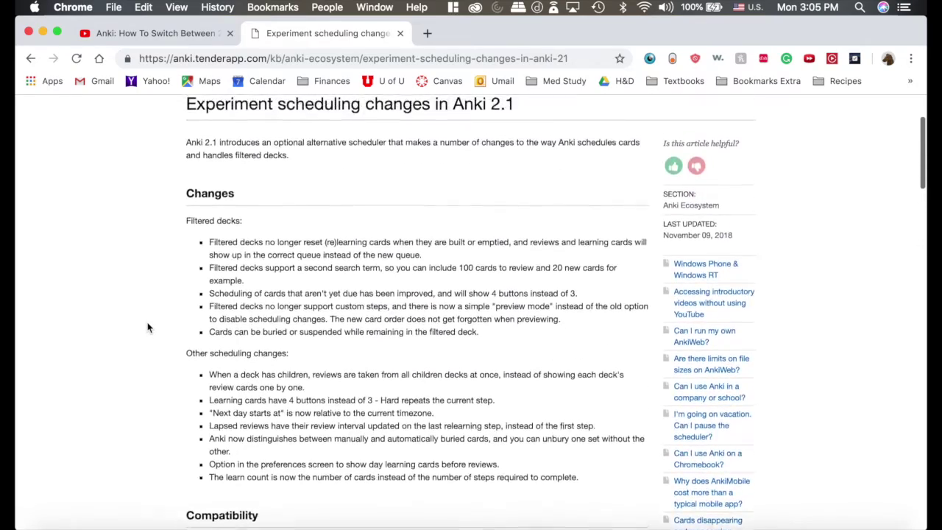
scroll(147, 327, down, 1)
scroll(147, 328, down, 1)
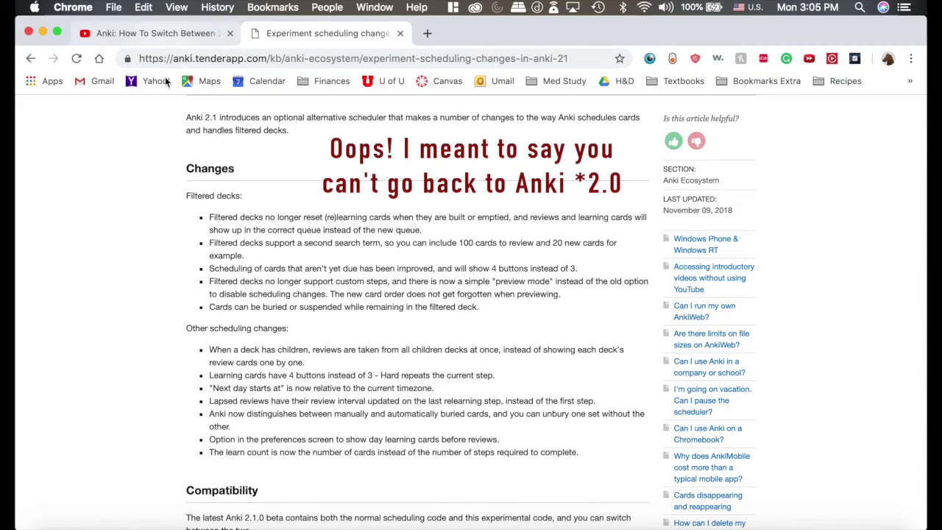
Switch to Anki and open the card browser
key(ctrl+Left)
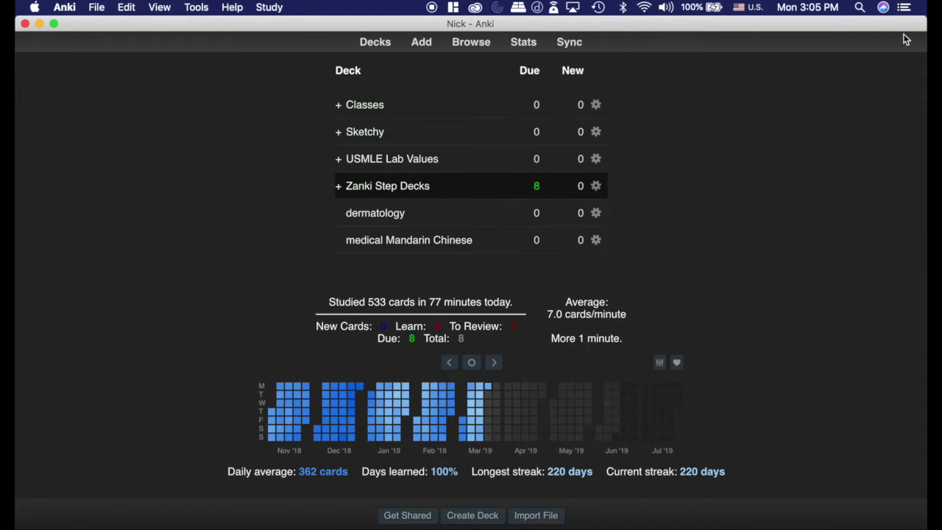
click(471, 42)
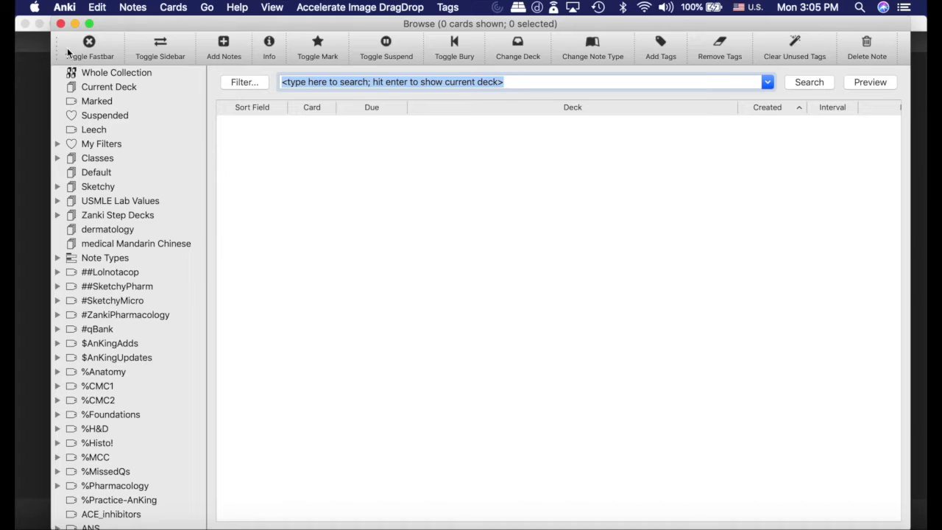
Hide the card browser's Fastbar and show it again
click(89, 46)
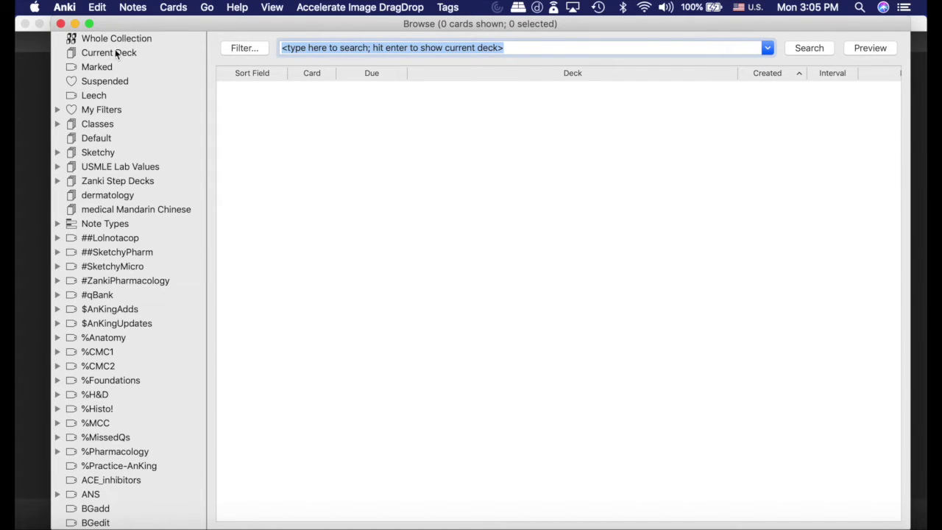
click(270, 8)
mouse_move(207, 7)
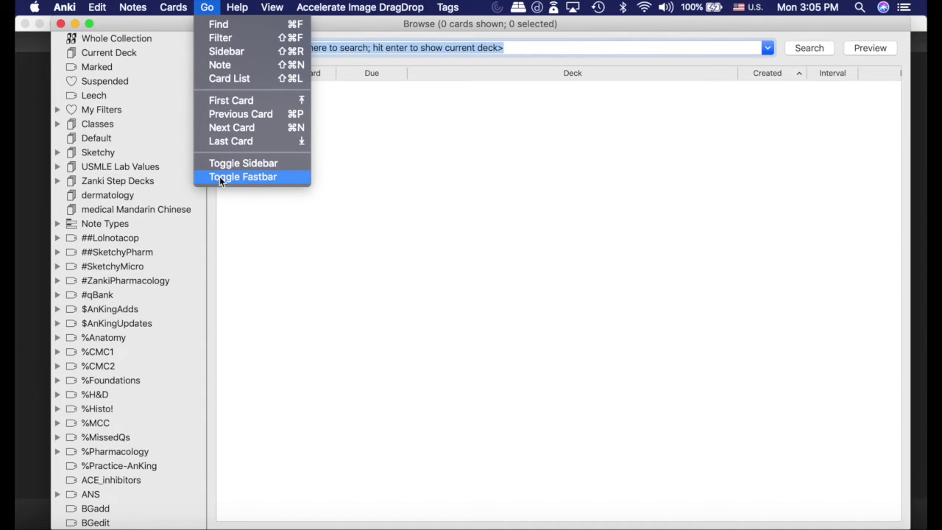
click(278, 178)
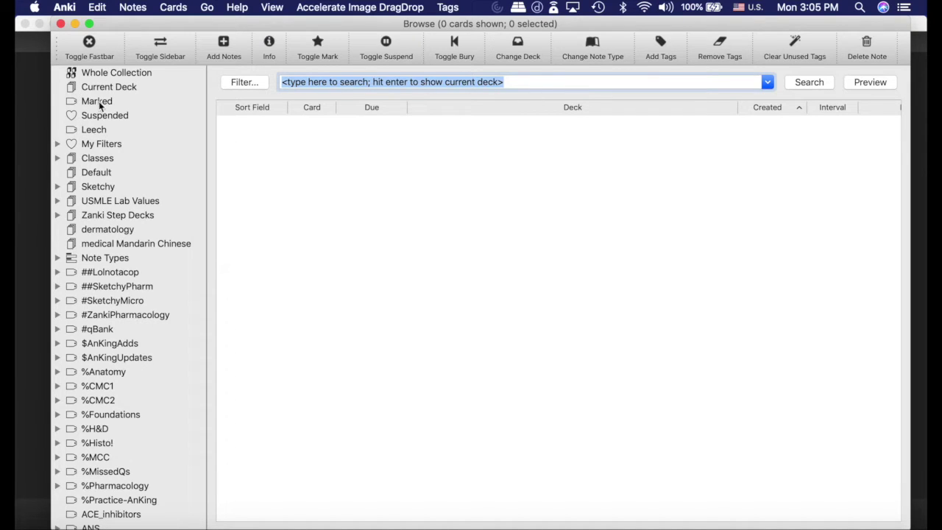
Examine the browser's filter options, including the card states and flag colours, without applying any
click(245, 83)
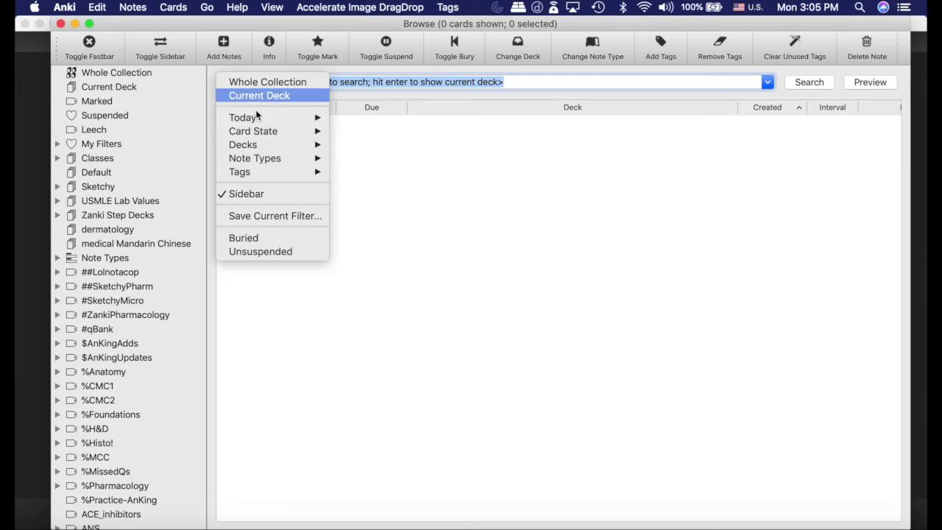
mouse_move(258, 119)
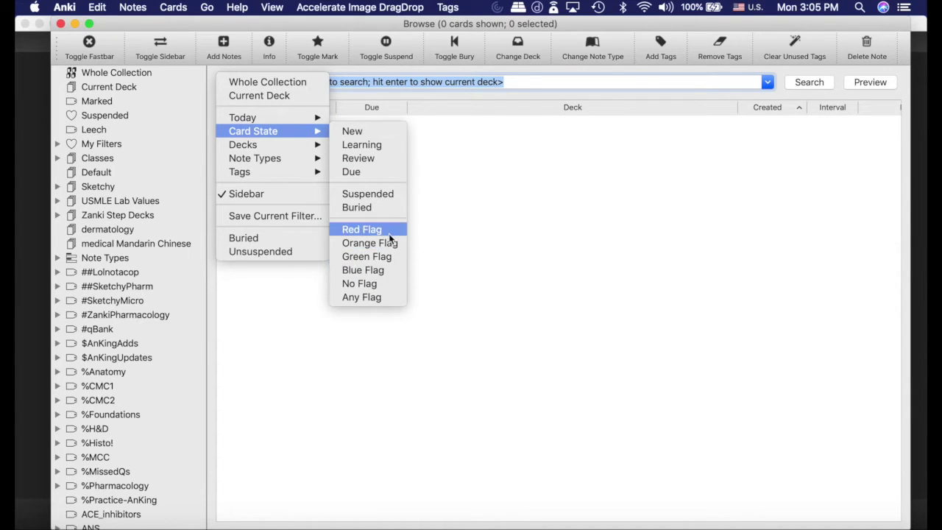
mouse_move(261, 145)
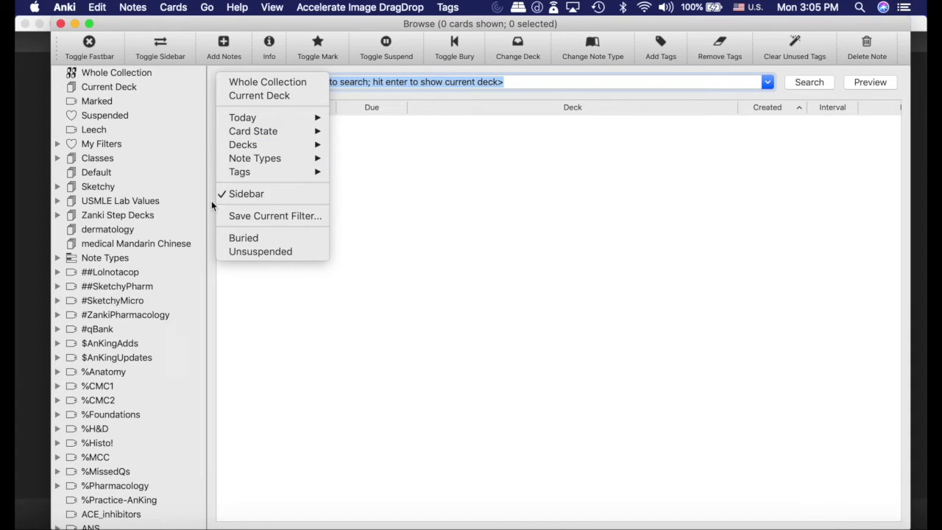
click(371, 121)
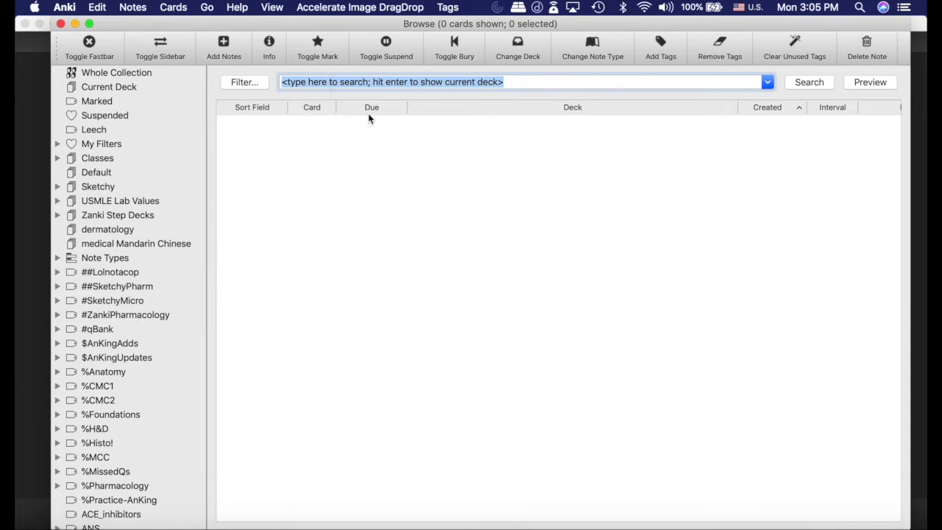
Expand the saved My Filters group and list the cards matching the Unsuspended filter
click(58, 144)
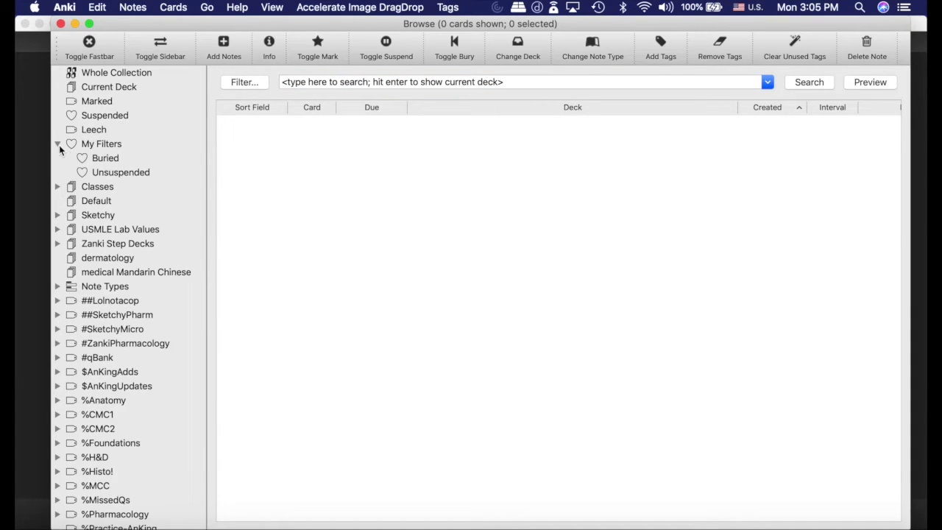
click(105, 157)
click(146, 177)
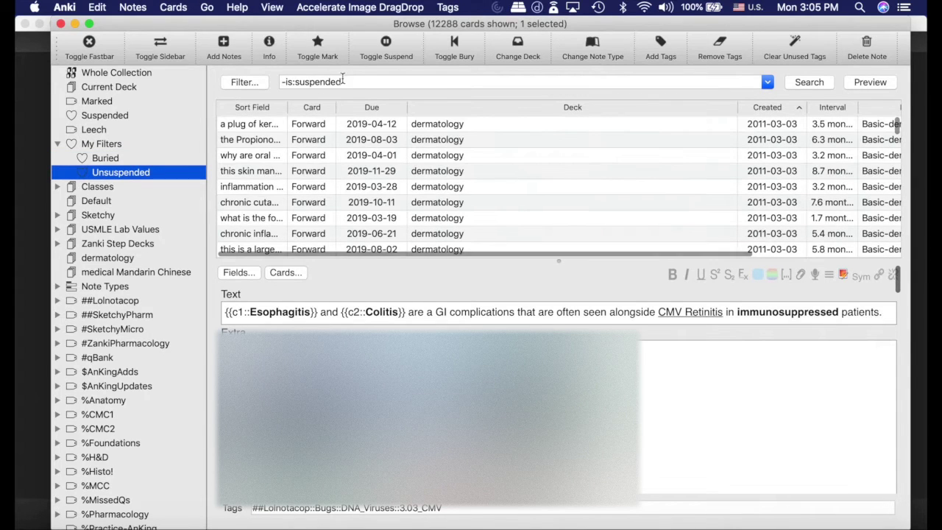
Search the cards for is:suspended and look at the option for saving the current filter
triple_click(388, 82)
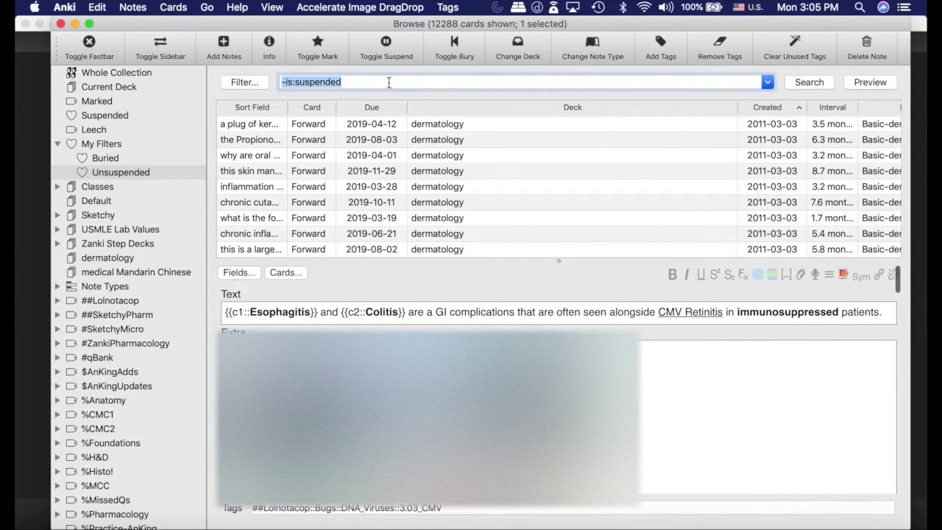
text(is:sus)
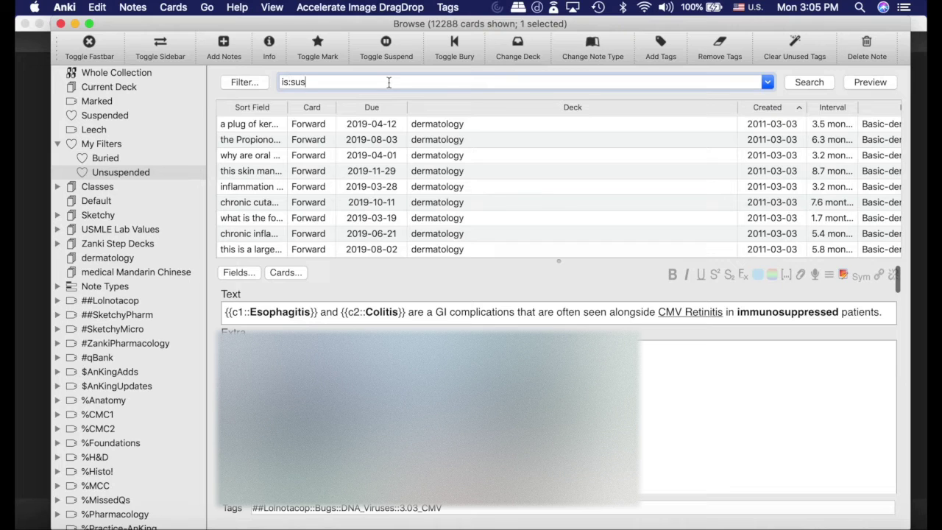
text(pended)
key(Return)
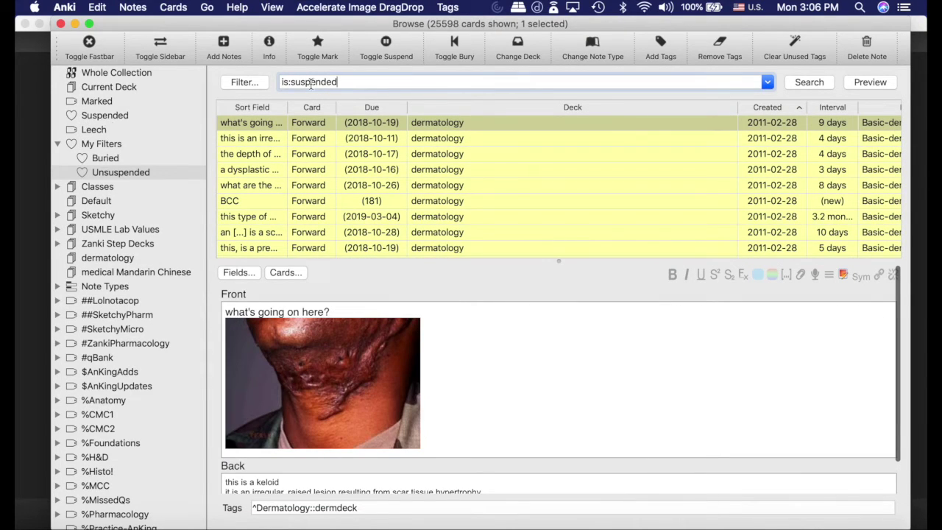
click(240, 82)
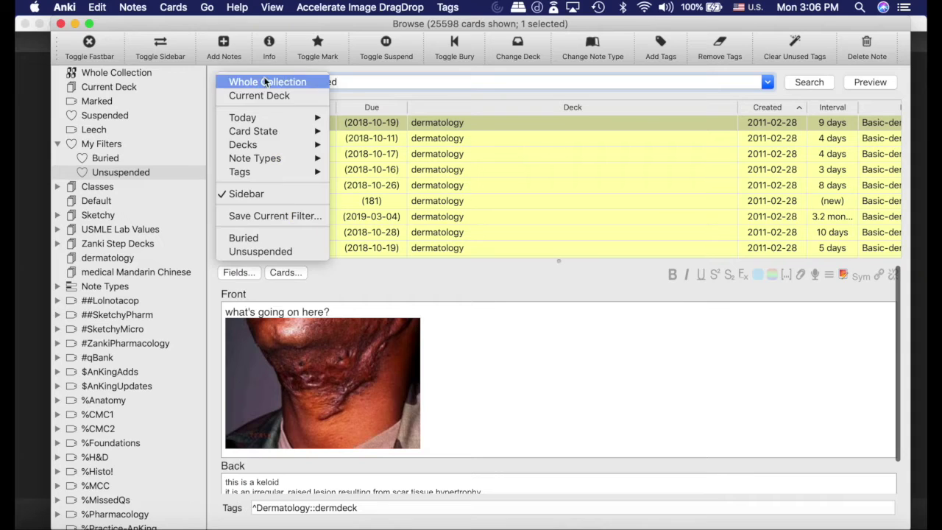
click(296, 215)
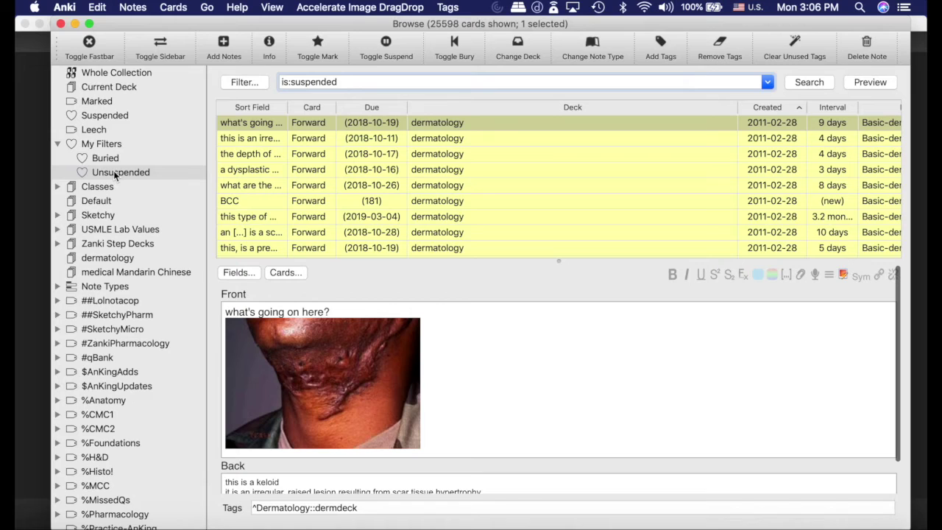
Search the cards for babesia and select the Pathoma RBC cloze card about an infectious organism resembling malaria
triple_click(356, 82)
key(BackSpace)
text(babesia)
key(Return)
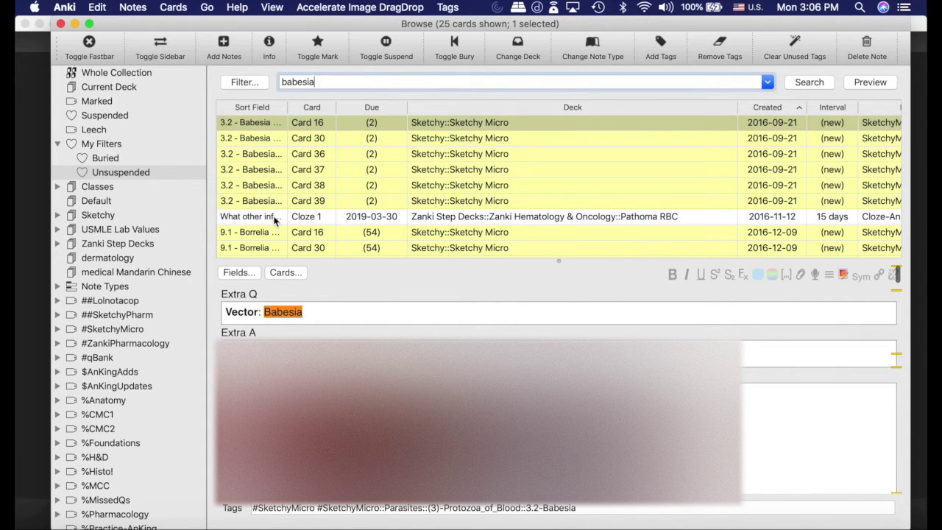
click(264, 217)
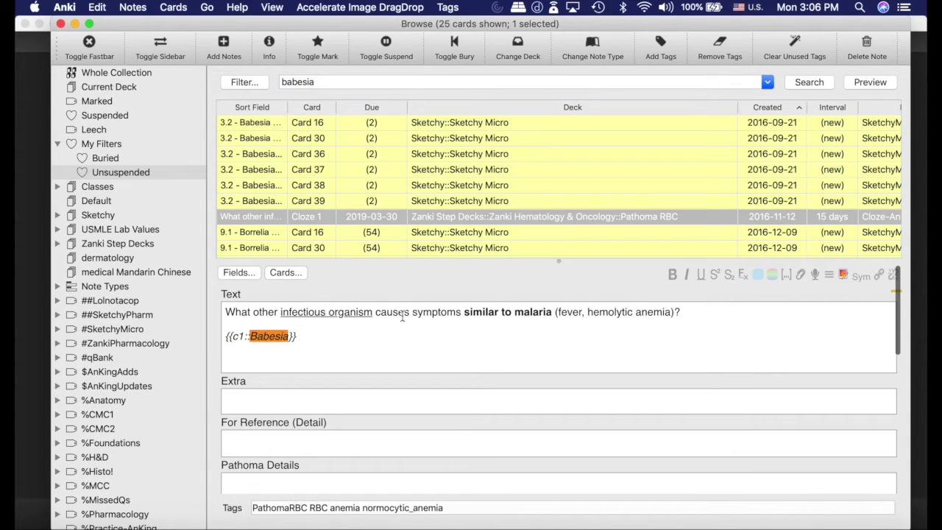
Clear the babesia search and list the whole collection around the selected cloze card
double_click(321, 81)
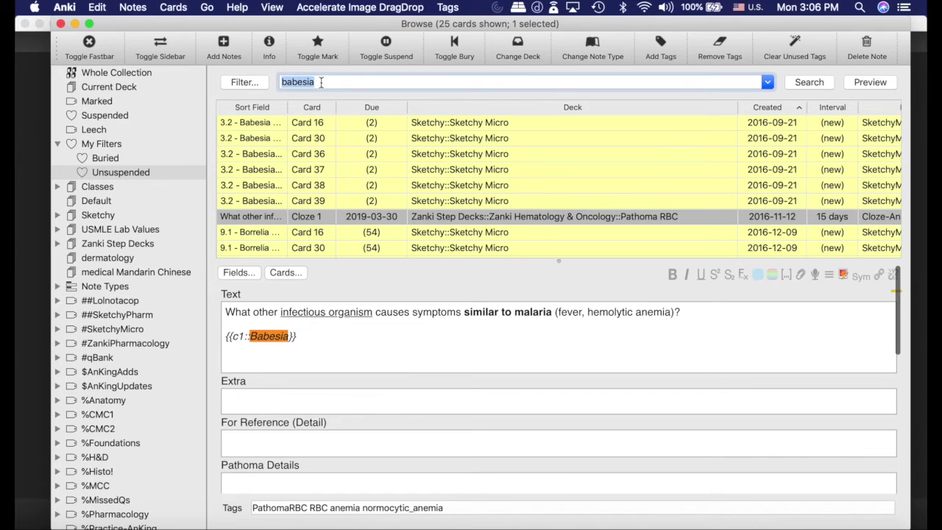
key(BackSpace)
key(Return)
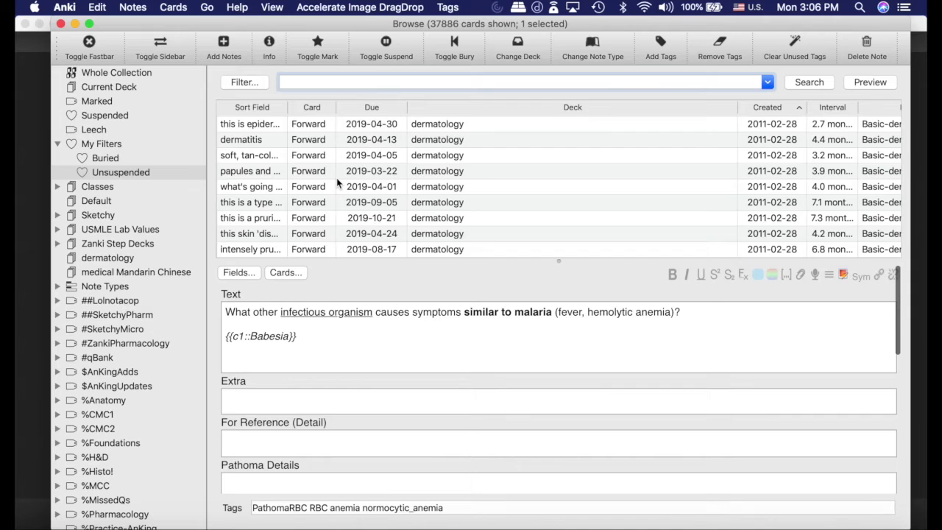
scroll(336, 177, down, 5)
scroll(336, 177, up, 8)
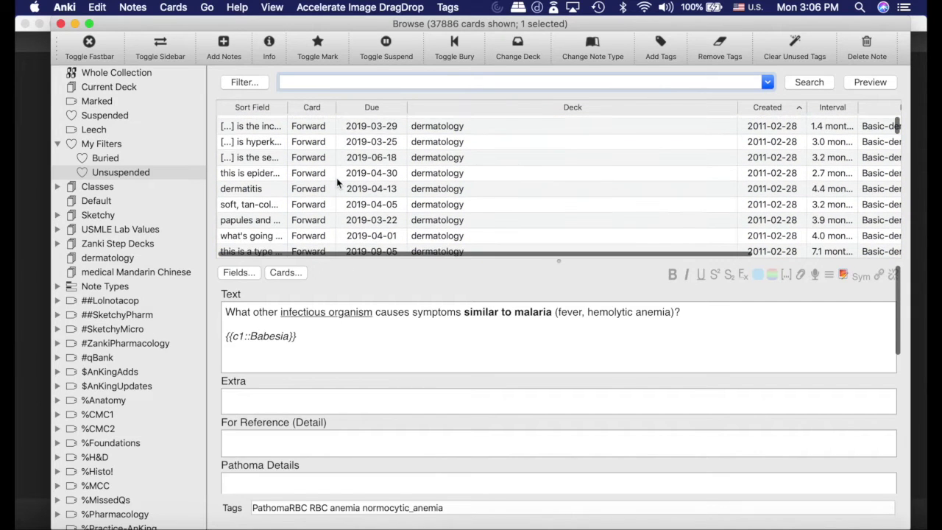
click(814, 86)
scroll(295, 184, down, 2)
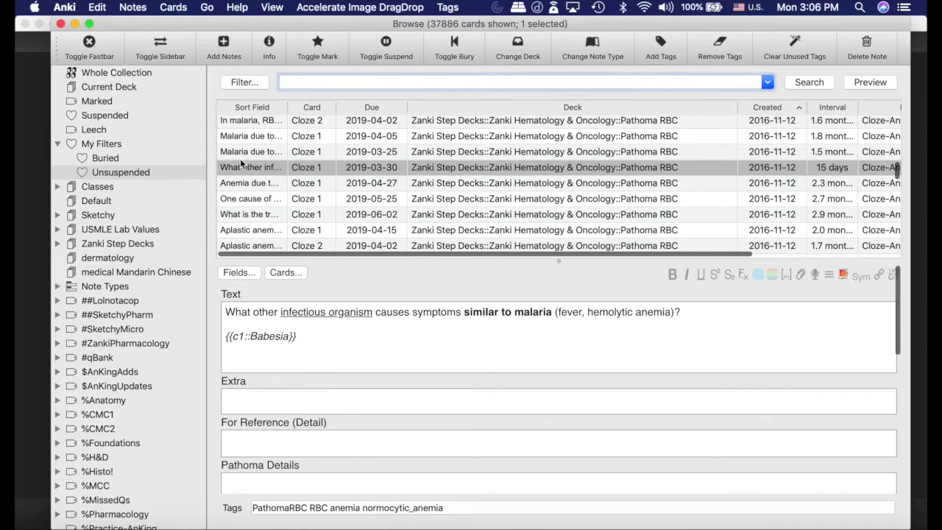
Step through the neighbouring Pathoma RBC cards to read their contents, ending on the malaria fever card due 2019-03-25
click(281, 152)
key(Down)
key(Down)
key(Down)
key(Up)
key(Up)
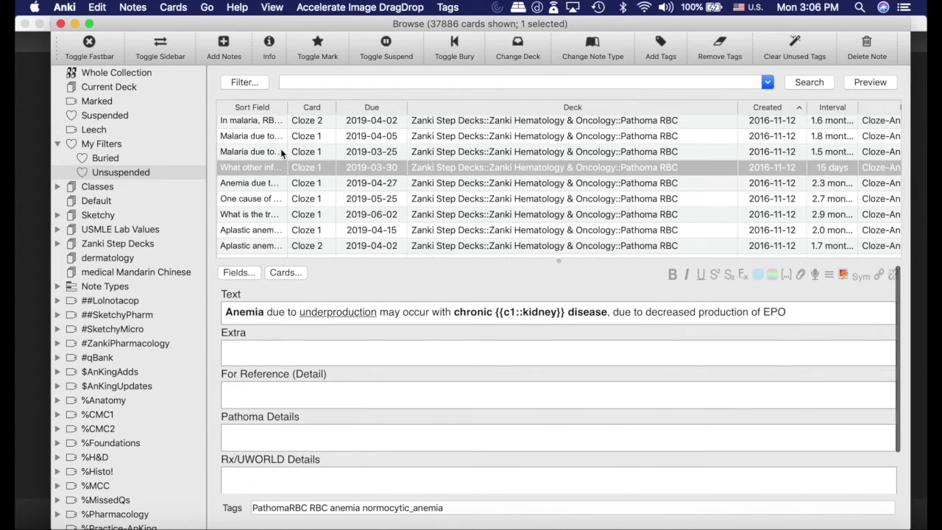
key(Up)
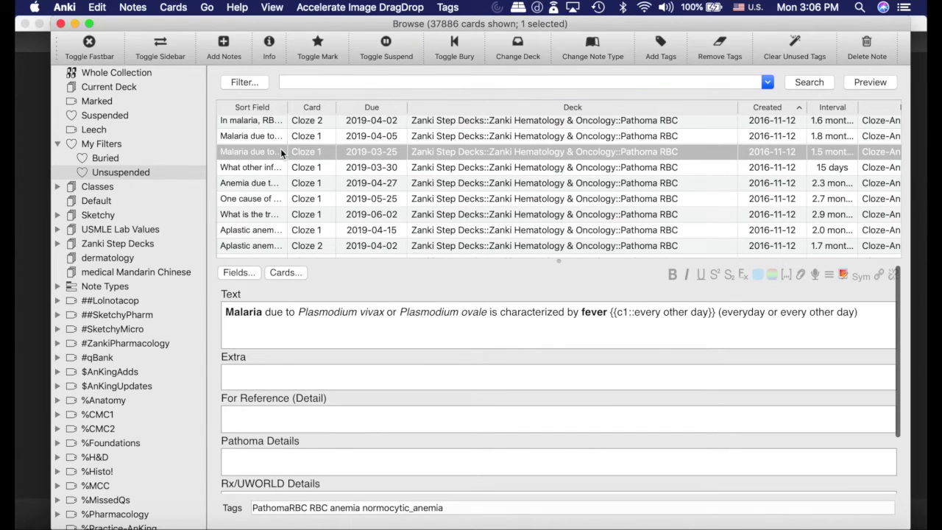
Close the card browser, look through the list of installed add-ons, and select Export cards selected in the Browser
click(62, 24)
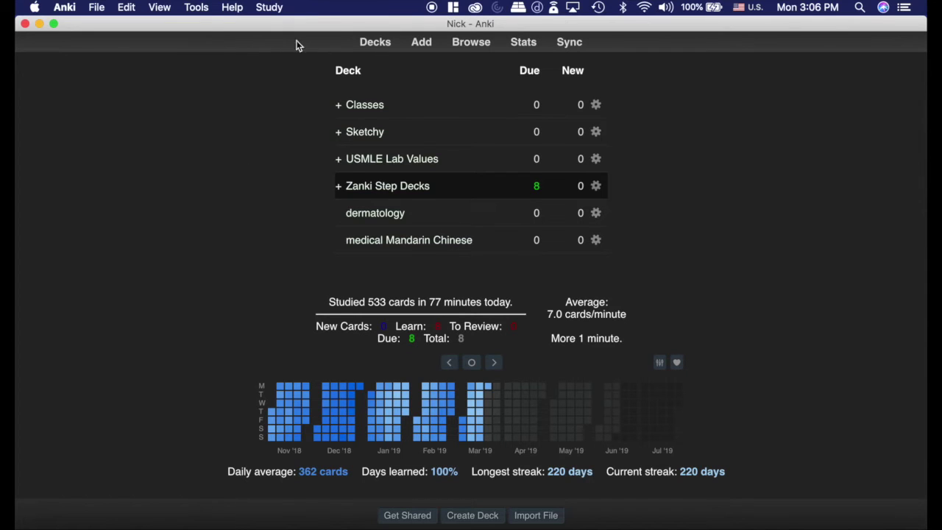
click(201, 7)
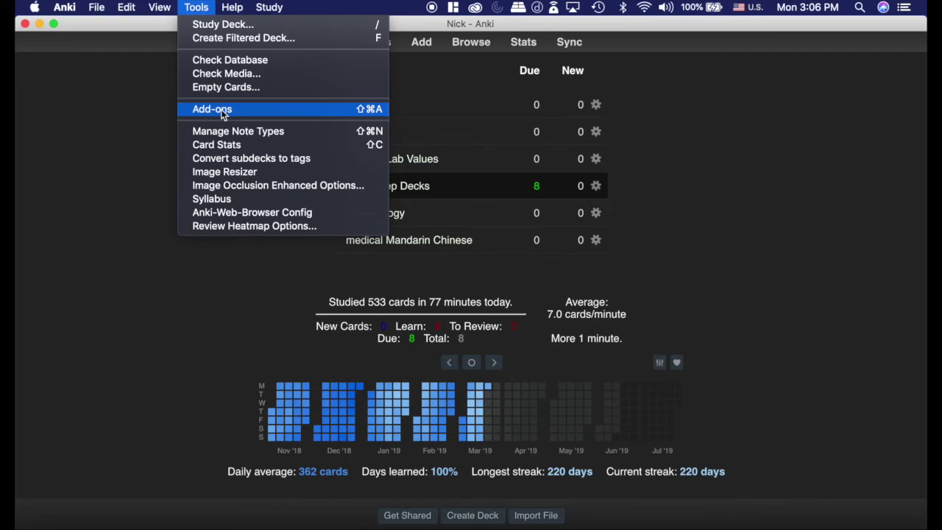
click(257, 110)
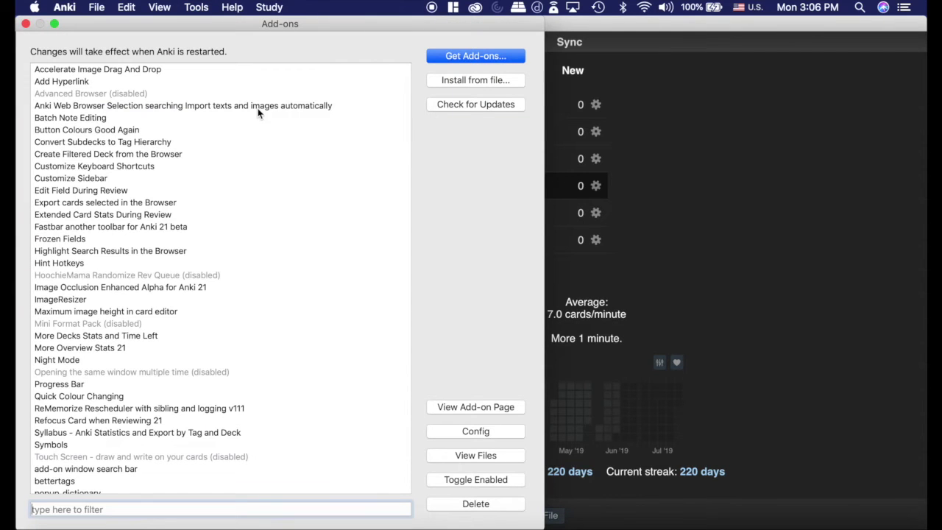
scroll(205, 306, down, 2)
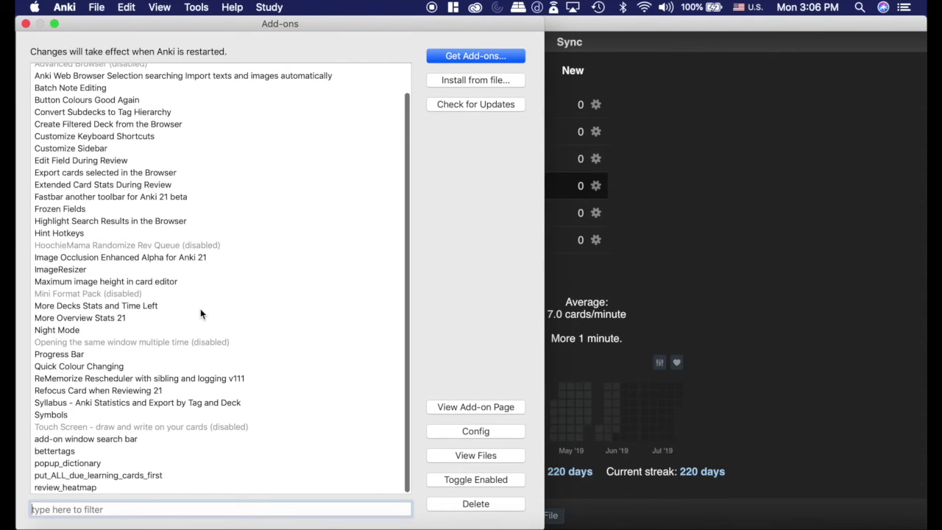
scroll(200, 308, up, 3)
scroll(176, 189, down, 2)
scroll(175, 190, up, 2)
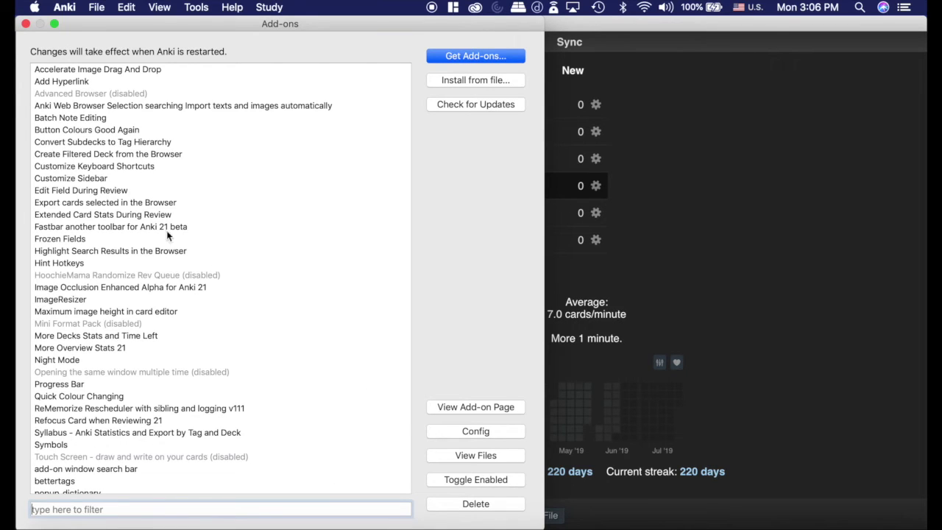
click(257, 204)
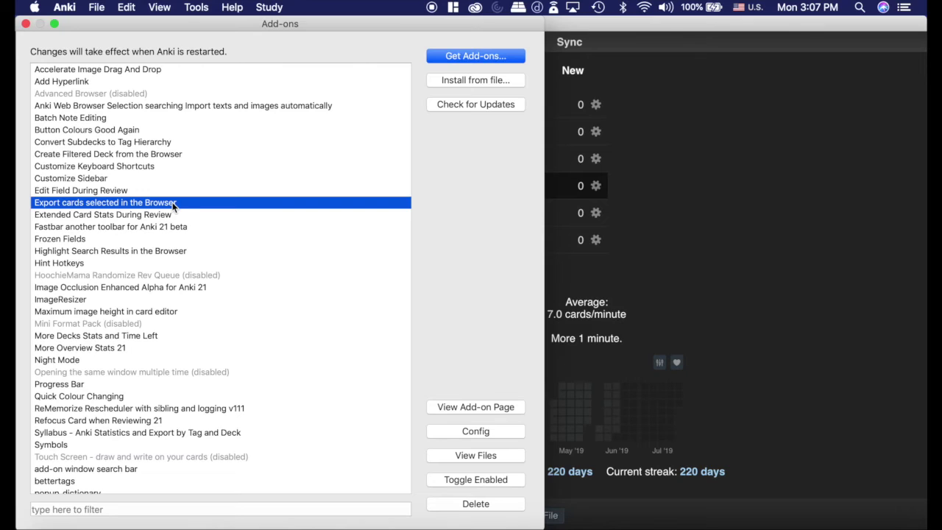
Review the configuration of the Customize Keyboard Shortcuts add-on, then close it and return to the deck list
click(85, 169)
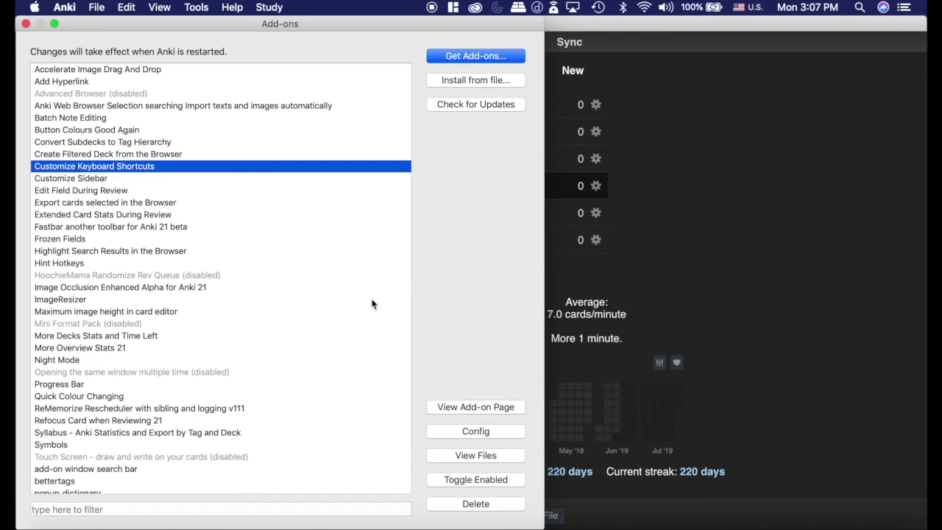
click(475, 431)
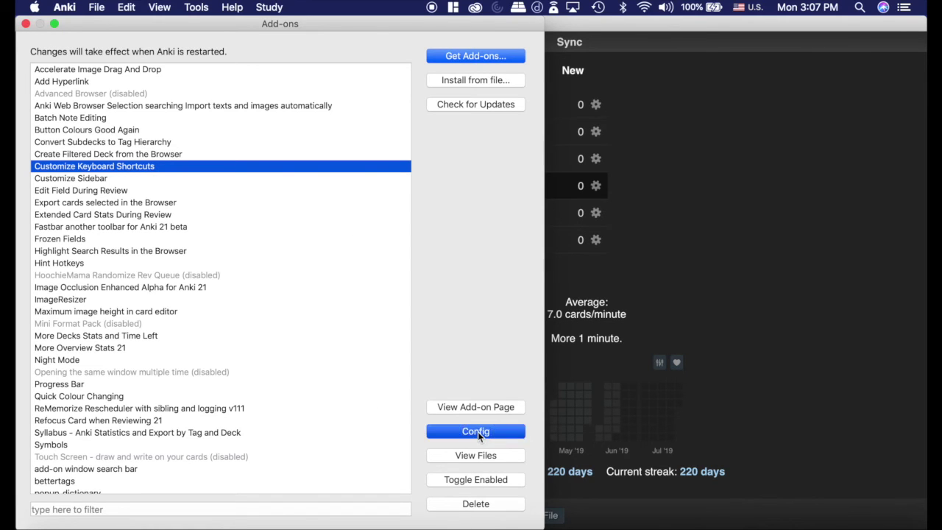
scroll(184, 211, right, 2)
scroll(184, 211, down, 20)
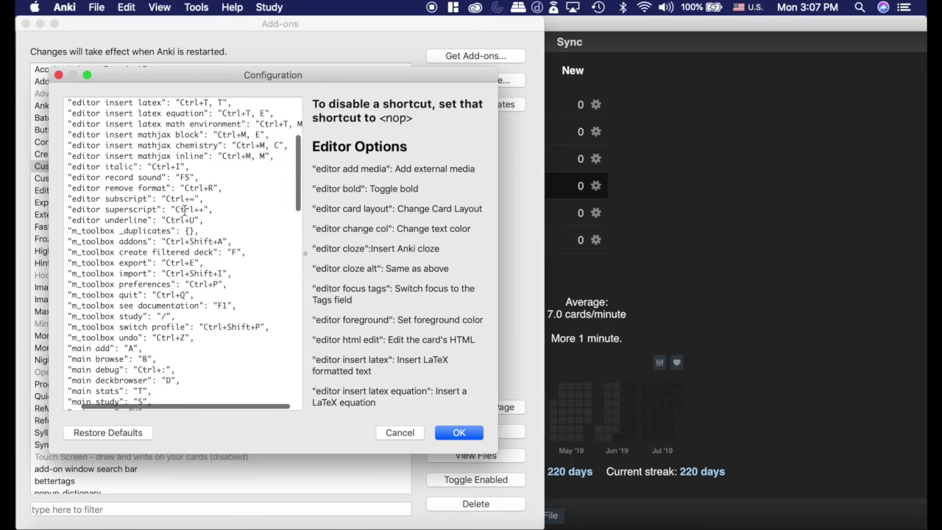
scroll(183, 211, up, 20)
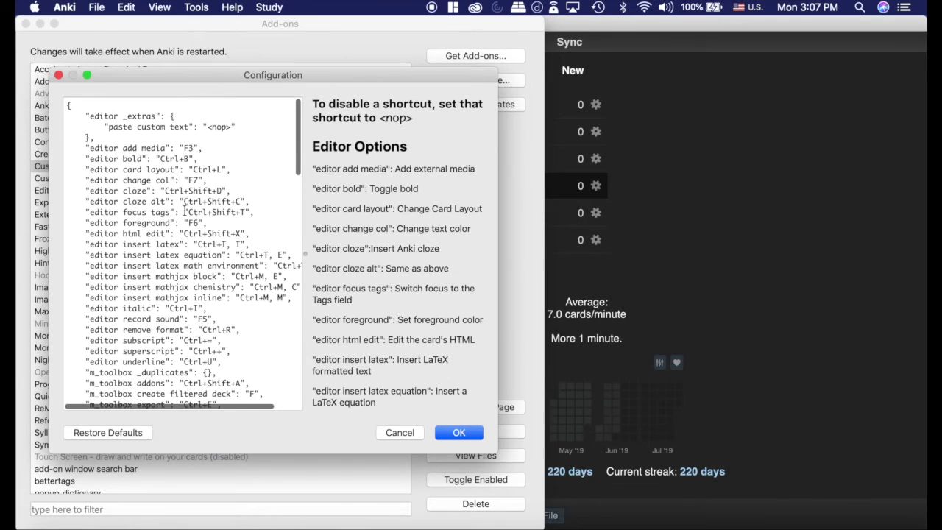
click(58, 75)
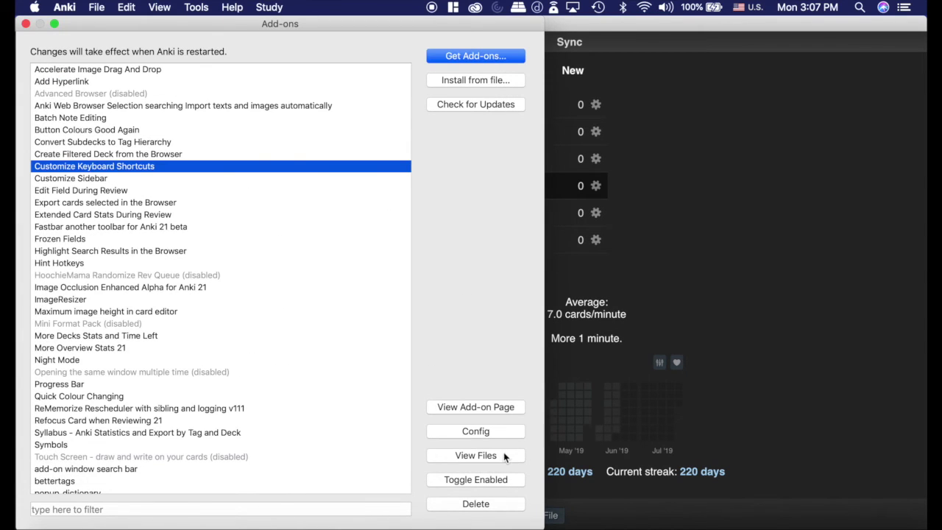
click(25, 24)
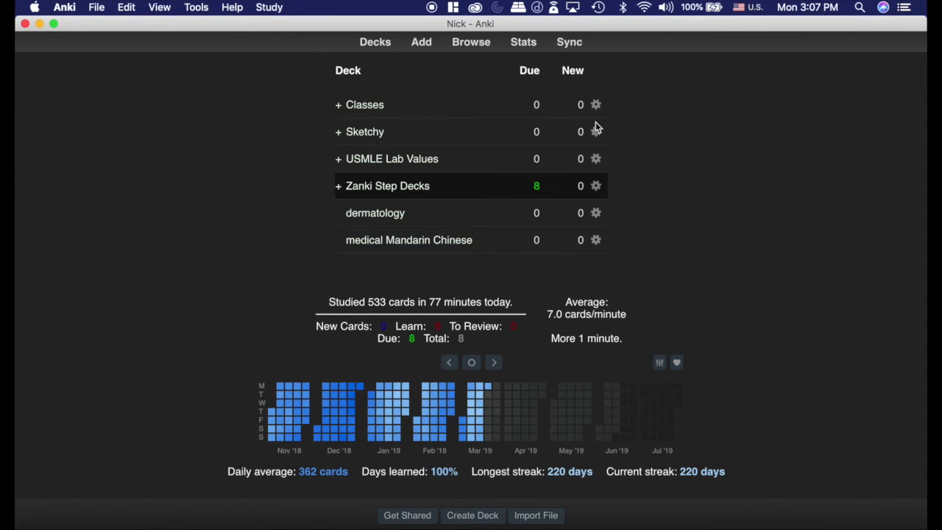